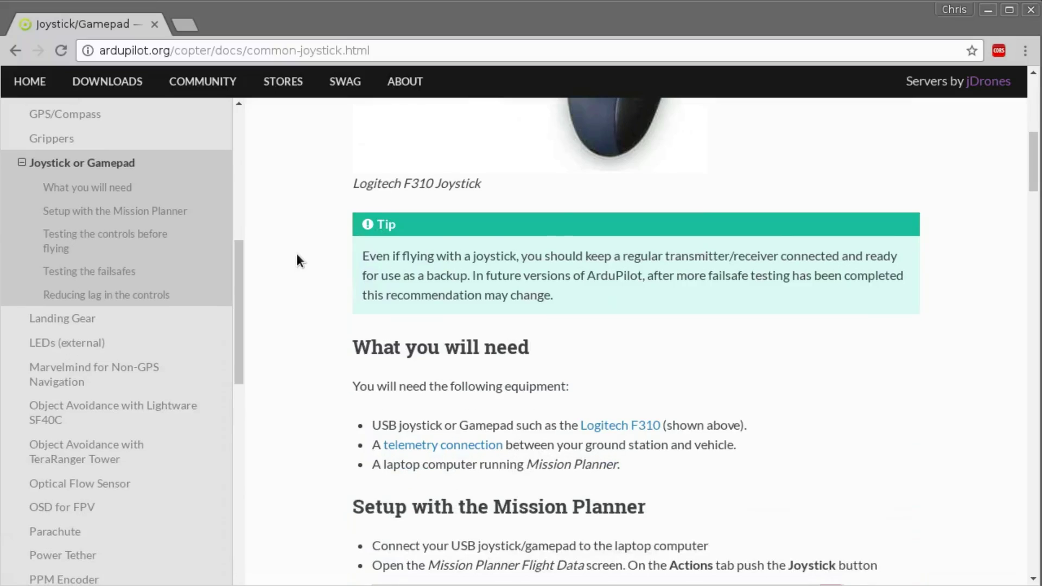
- Read the ArduPilot joystick page from the required equipment through the Mission Planner setup instructions to the calibration note
scroll(297, 255, "down", 1)
scroll(298, 256, "down", 2)
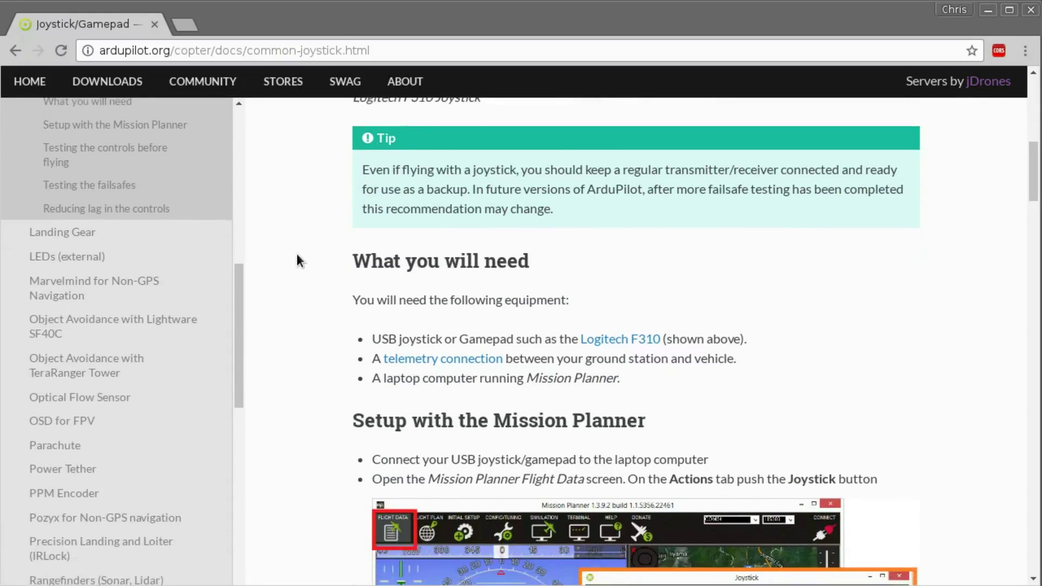
scroll(298, 261, "down", 1)
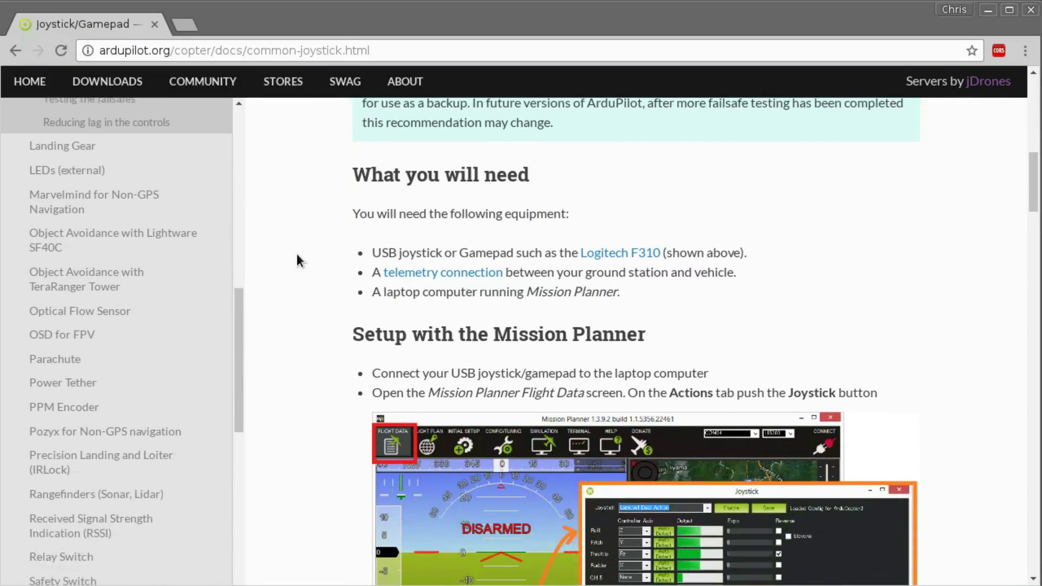
scroll(302, 296, "down", 3)
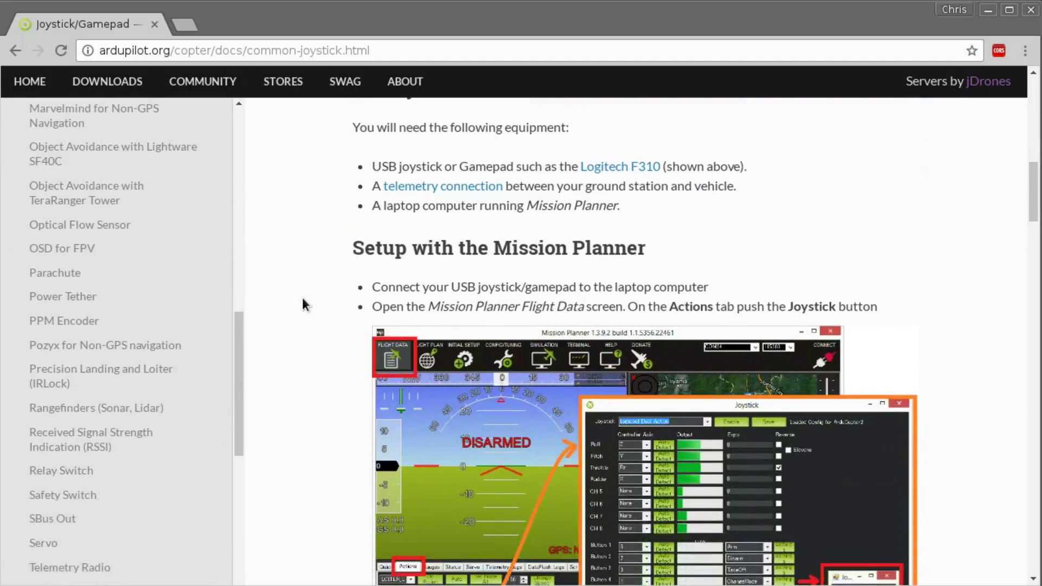
scroll(299, 296, "down", 3)
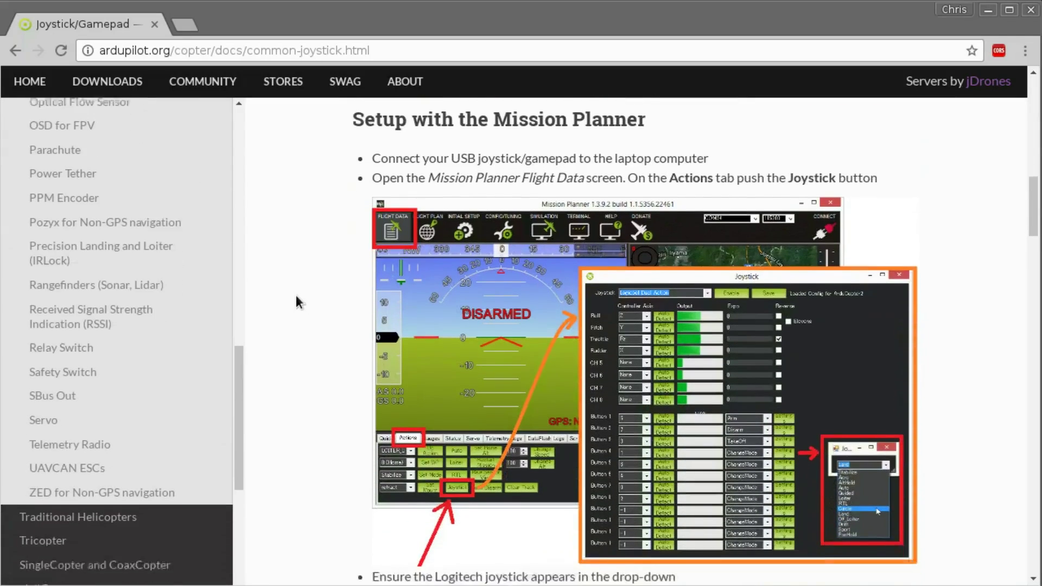
scroll(296, 293, "down", 2)
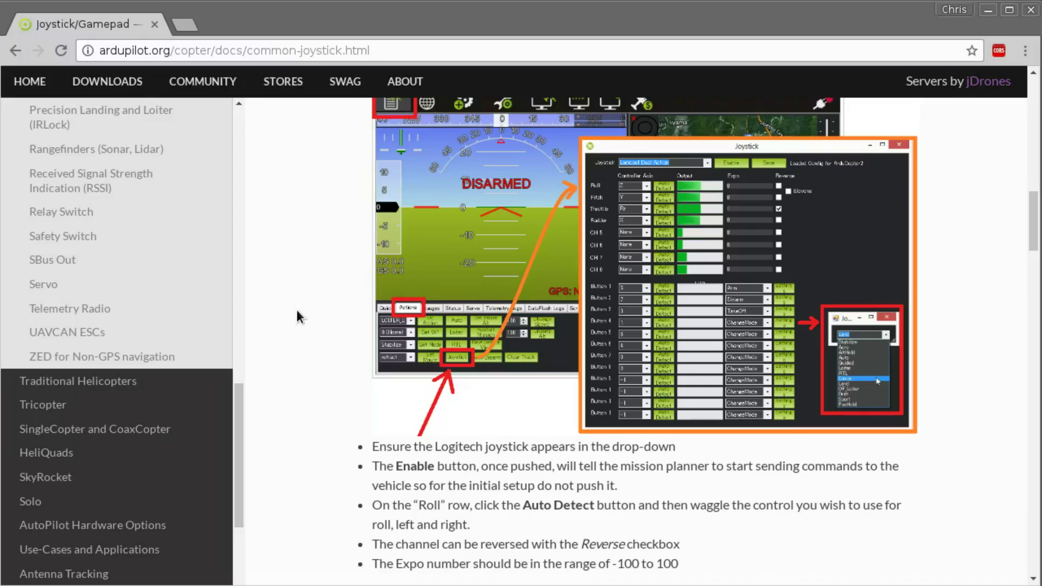
scroll(297, 310, "down", 2)
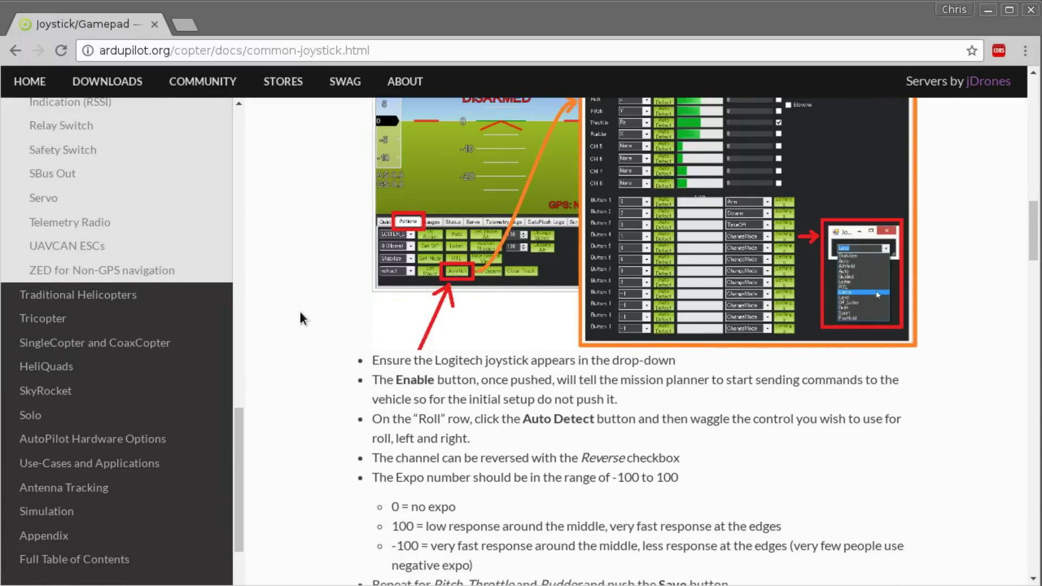
scroll(300, 311, "down", 4)
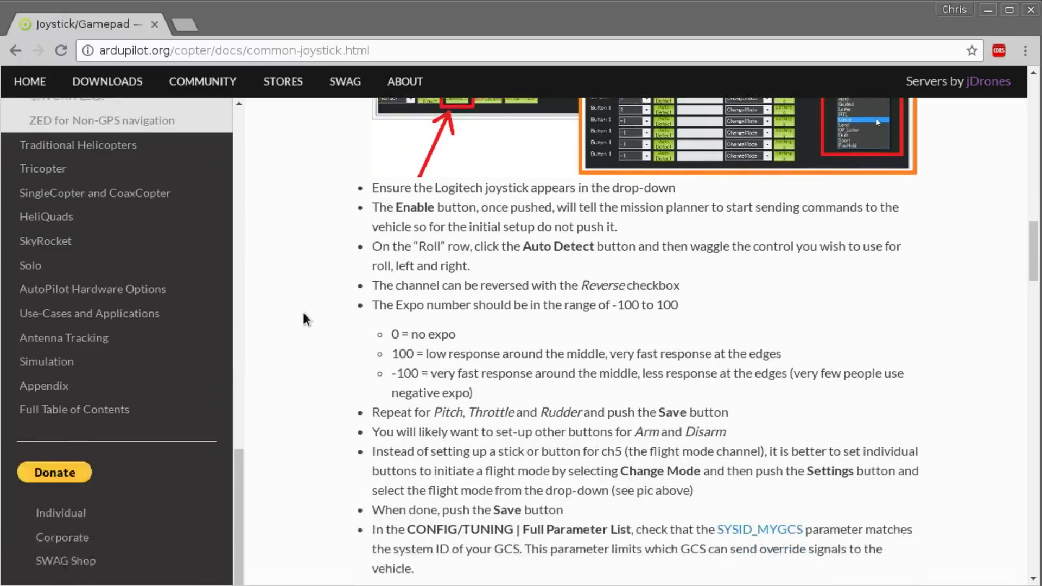
scroll(303, 313, "down", 4)
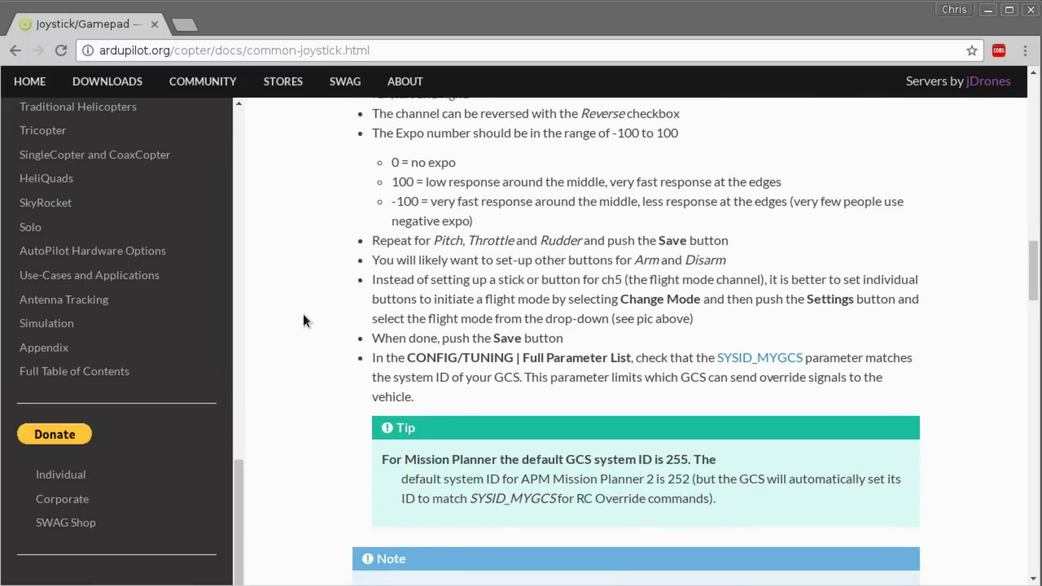
scroll(299, 315, "down", 1)
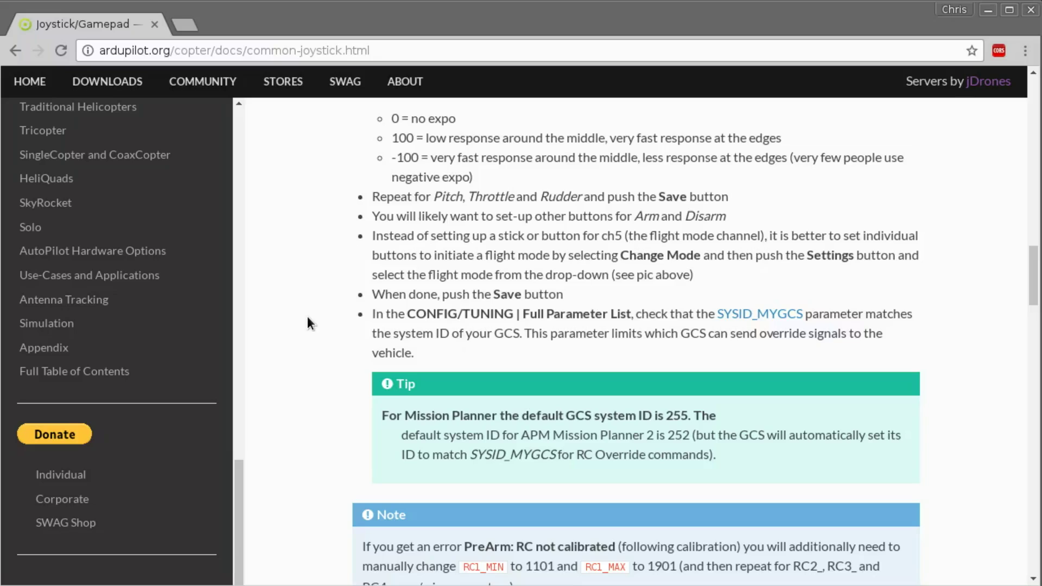
scroll(933, 327, "down", 2)
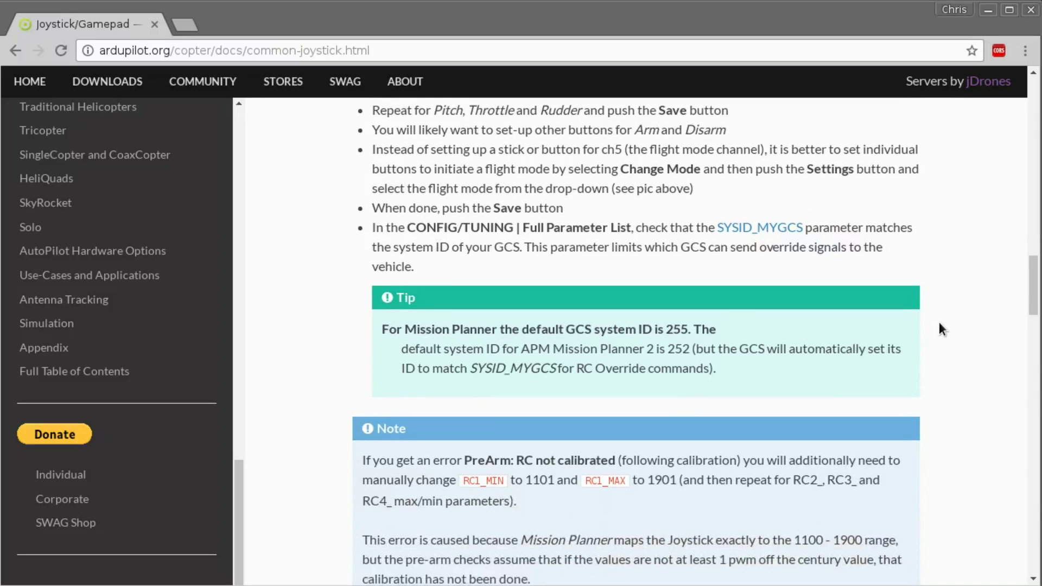
scroll(941, 324, "down", 1)
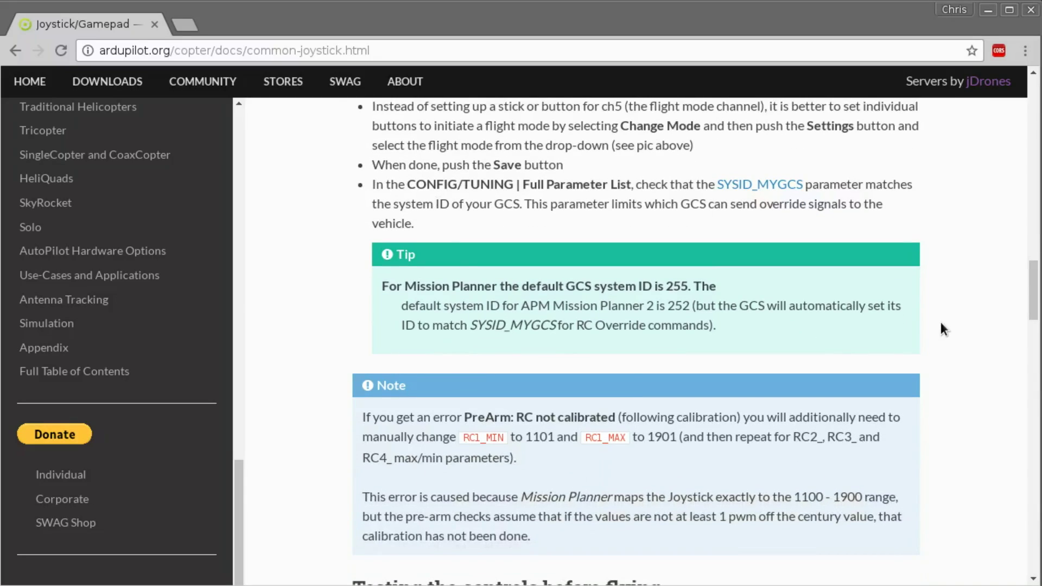
scroll(946, 320, "up", 10)
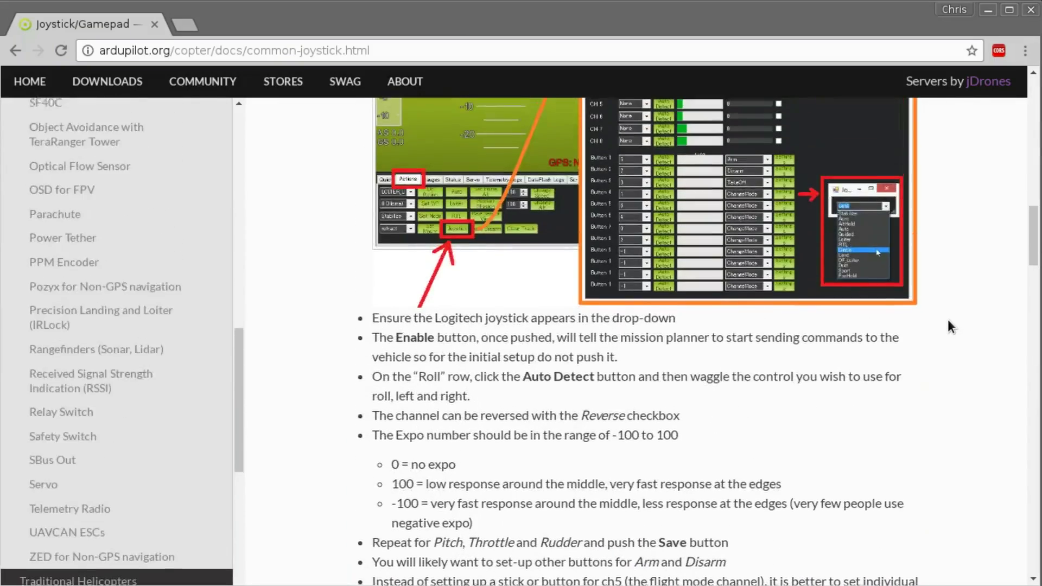
scroll(948, 328, "up", 4)
scroll(976, 311, "down", 10)
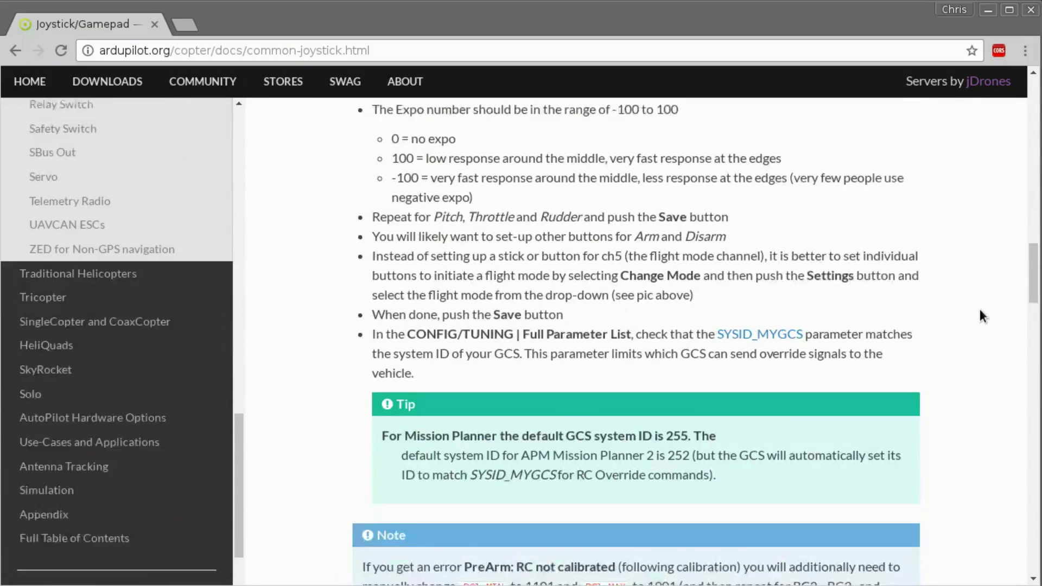
scroll(980, 309, "down", 7)
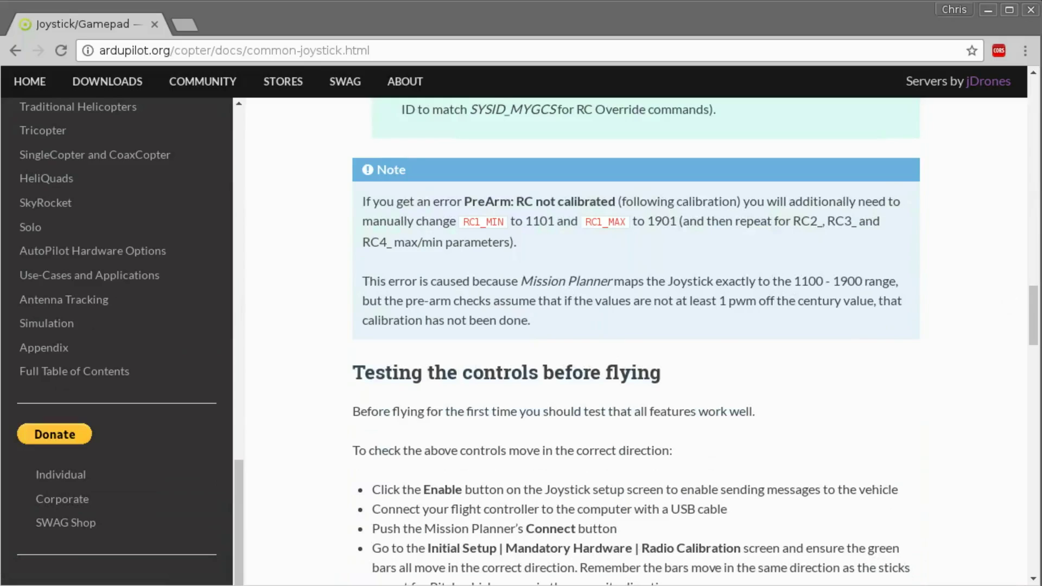
- Switch to Mission Planner and open the Joystick setup window from the Flight Data actions, moving it clear of the actions area
key("alt+Tab")
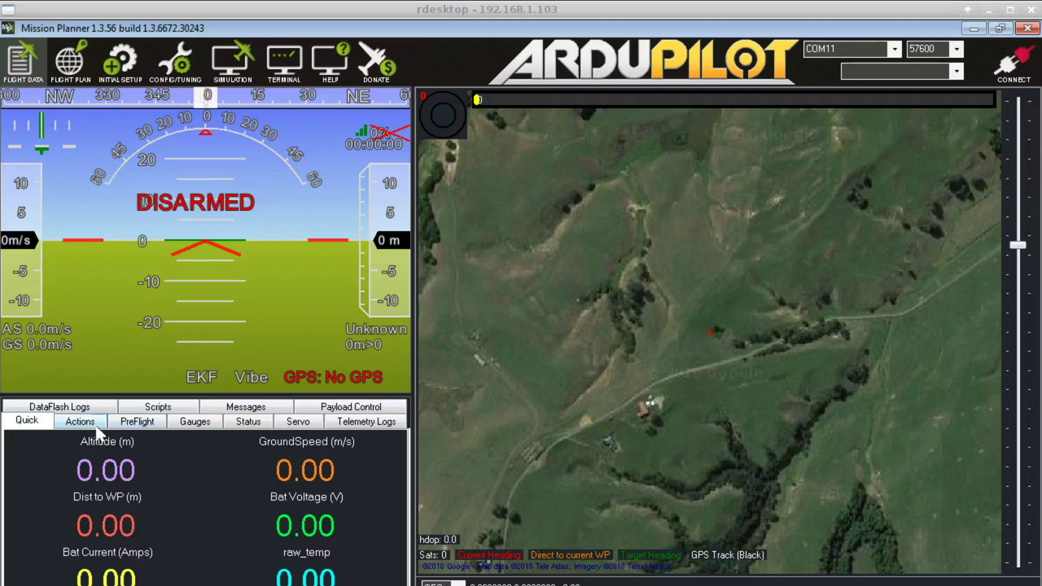
left_click(77, 424)
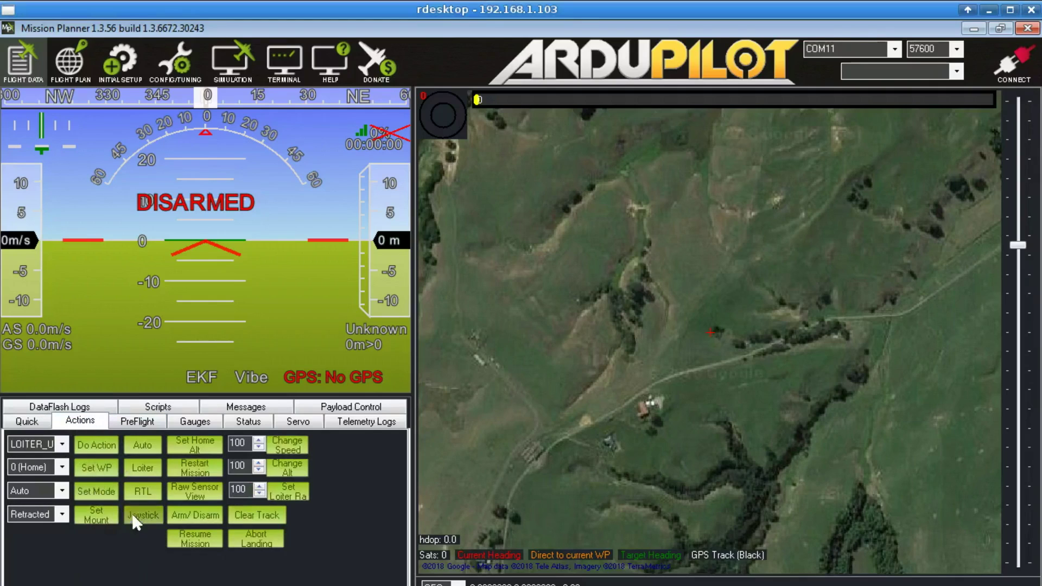
left_click(145, 516)
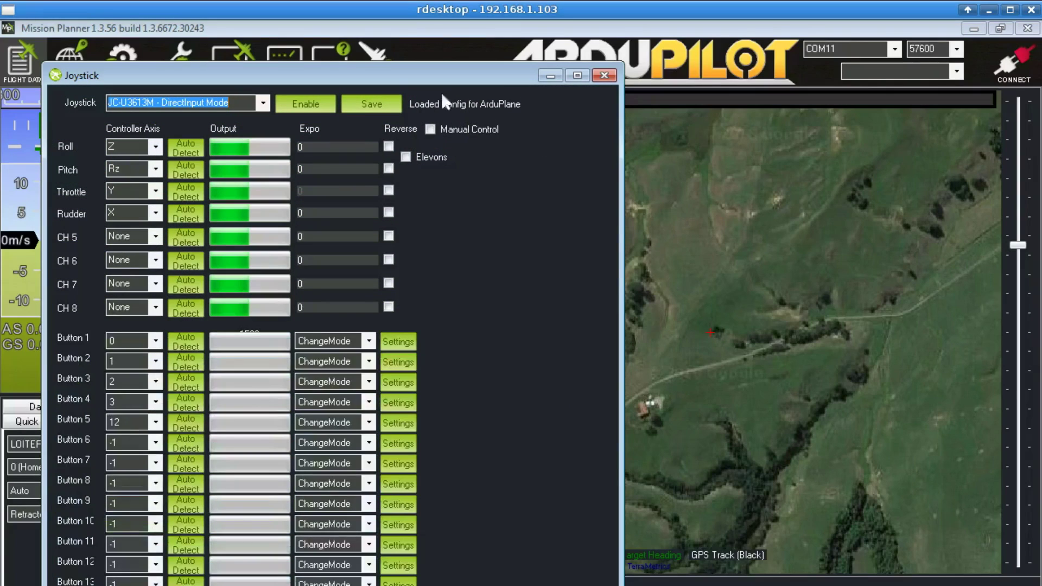
left_click_drag(411, 81, 528, 66)
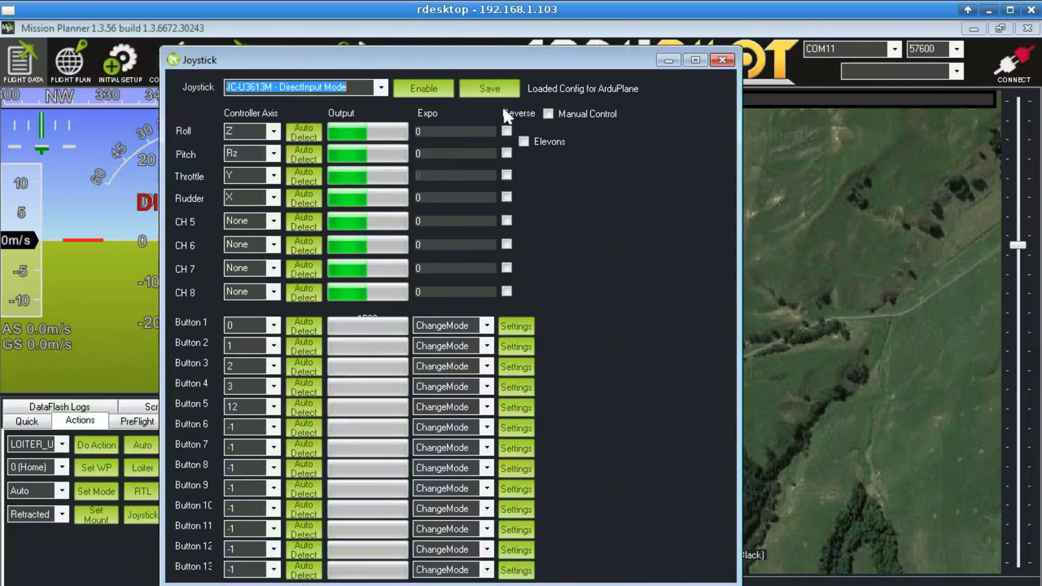
- Choose JC-U3613M - DirectInput Mode as the joystick and auto-detect the controller axis for Roll
left_click(385, 92)
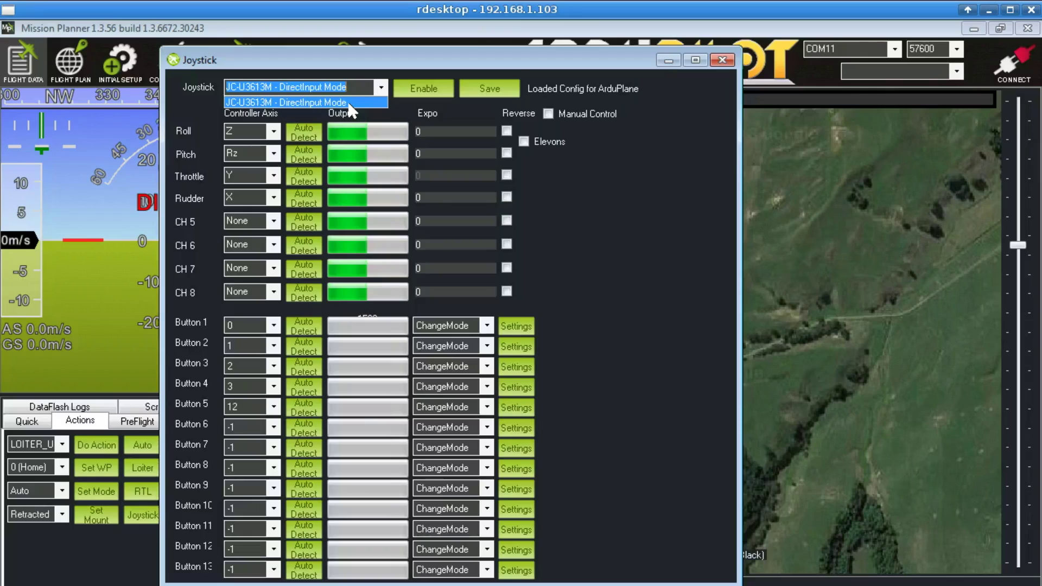
left_click(380, 100)
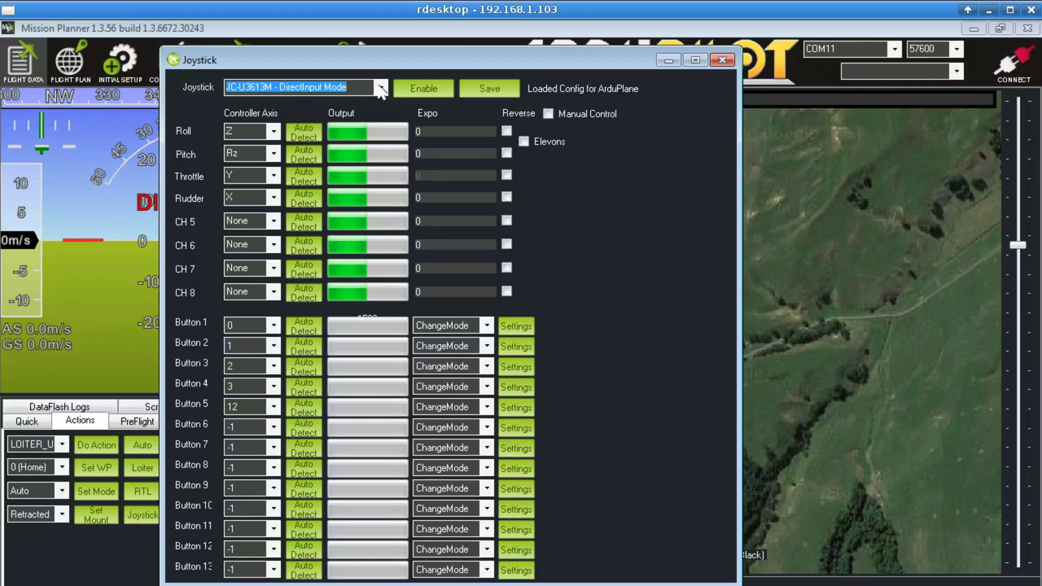
left_click(382, 88)
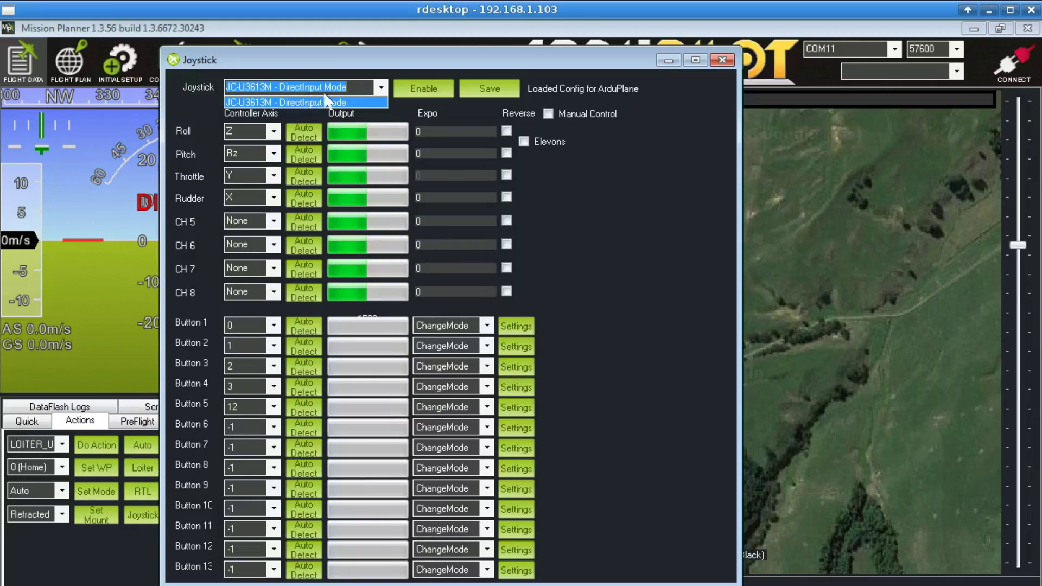
left_click(377, 89)
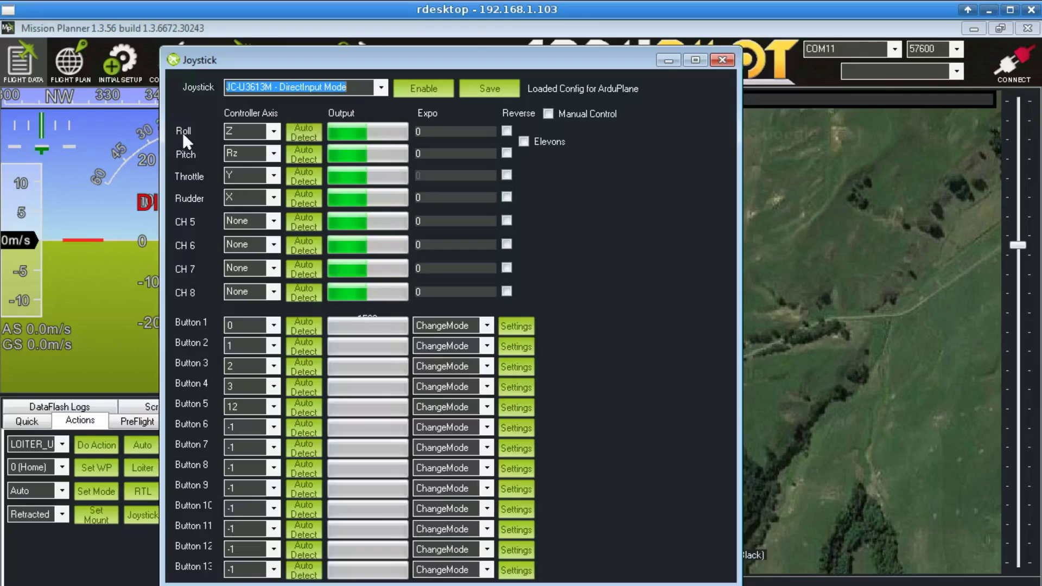
left_click(307, 132)
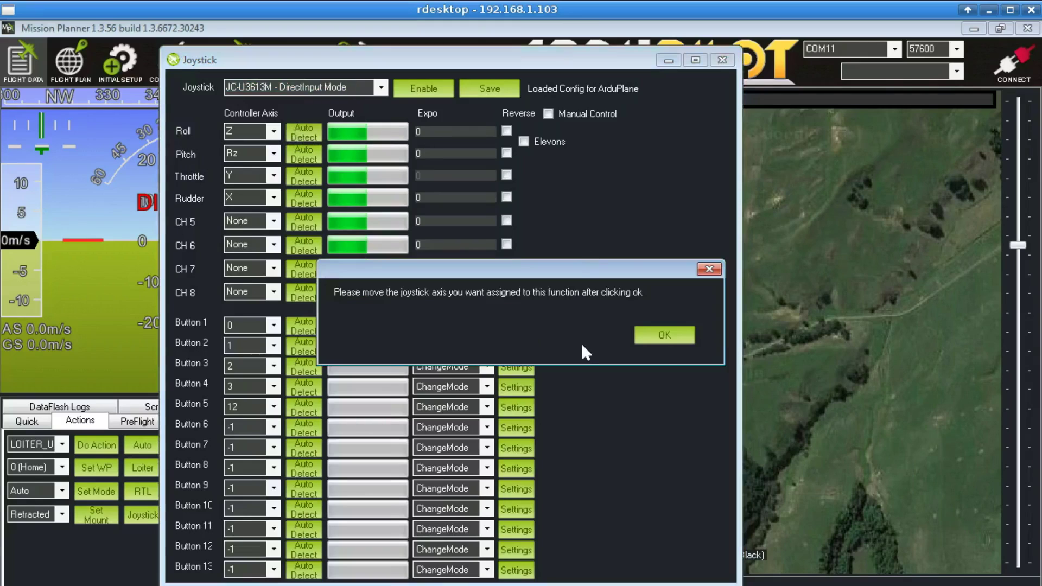
left_click(660, 334)
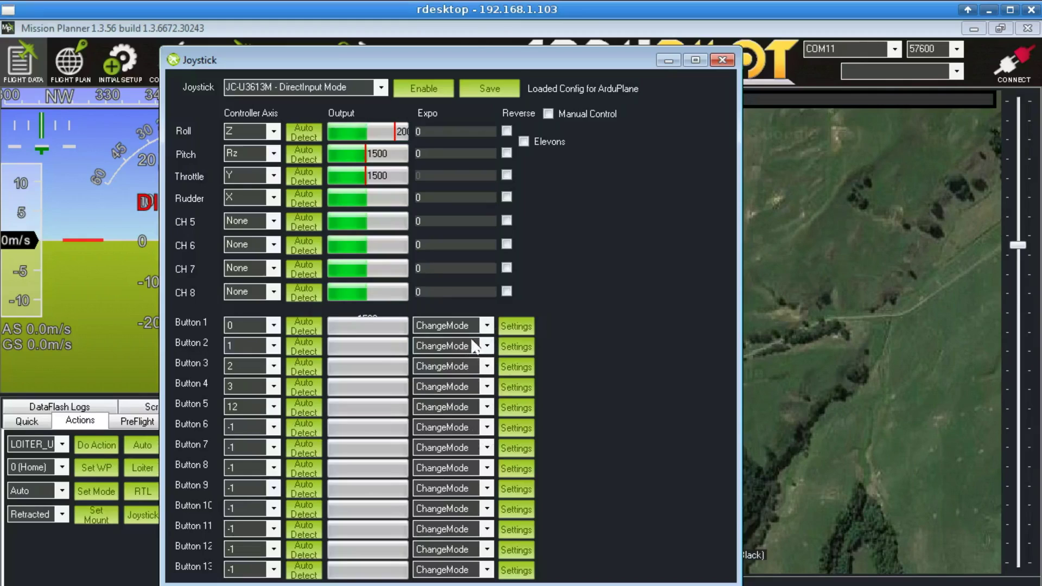
- Review the functions available for Button 1 and the flight modes assigned to Buttons 1 and 2
left_click(488, 325)
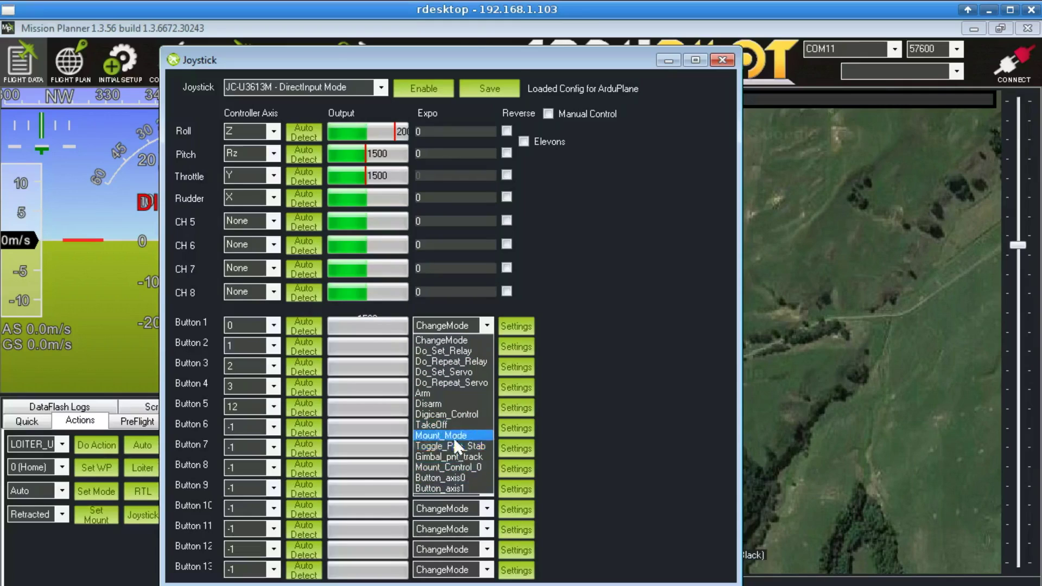
left_click(547, 326)
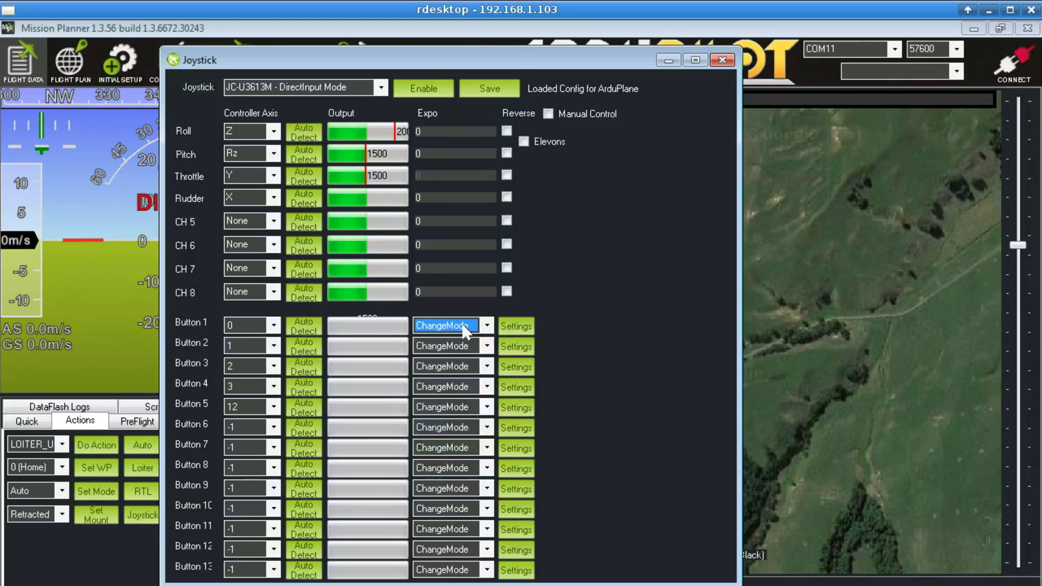
left_click(513, 325)
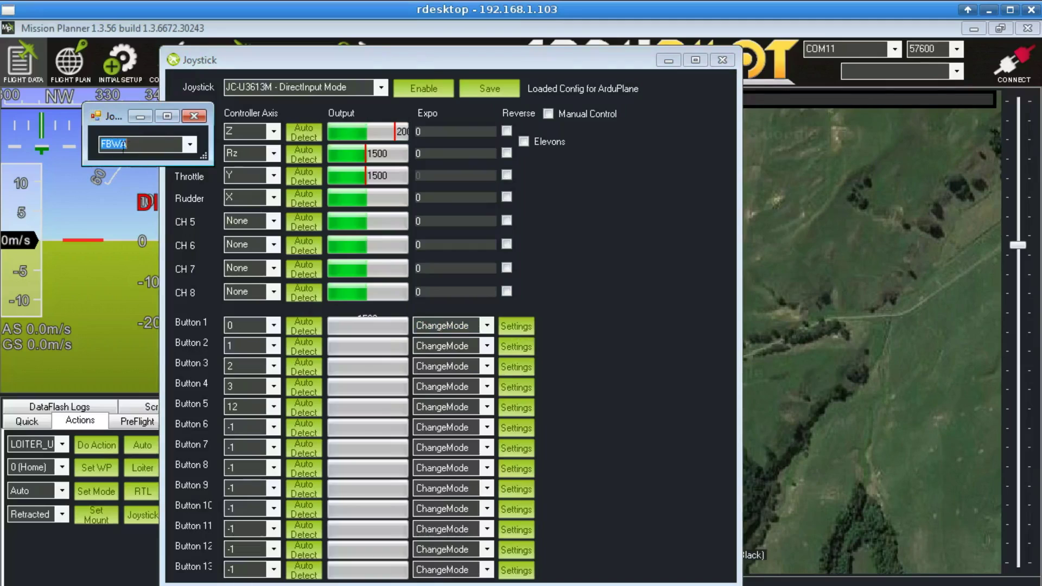
left_click(192, 117)
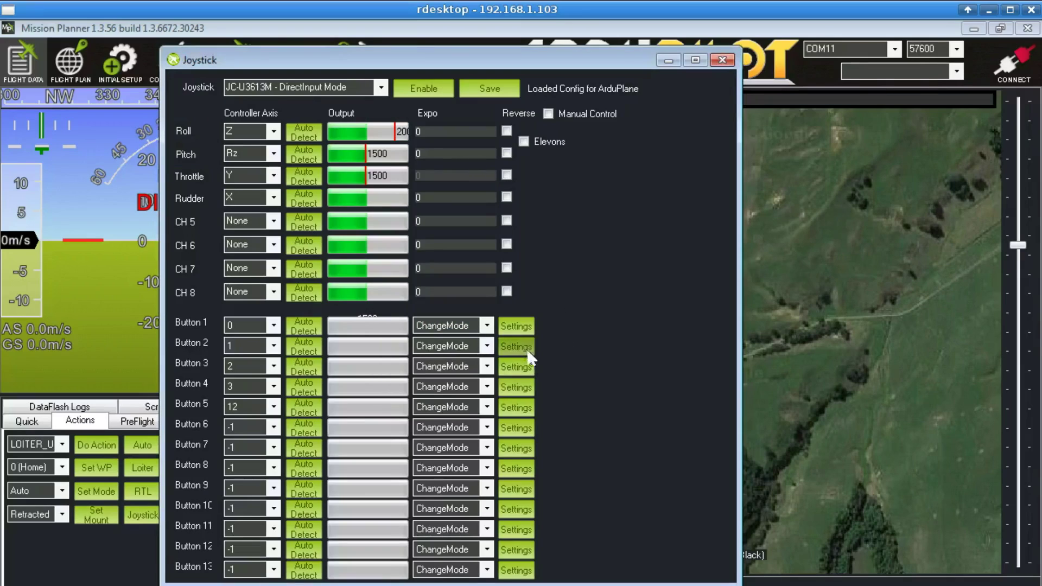
left_click(513, 344)
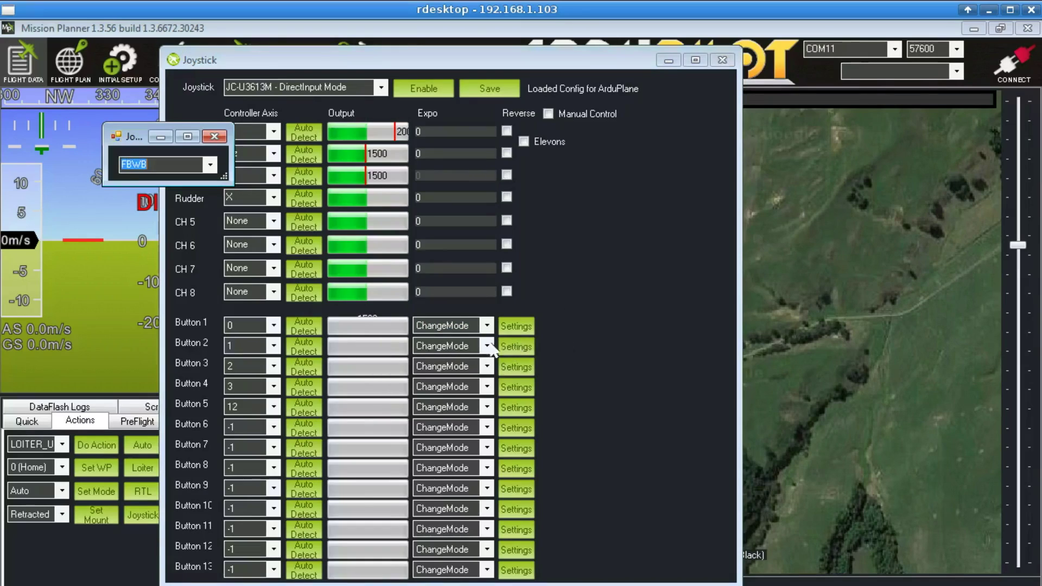
left_click(214, 136)
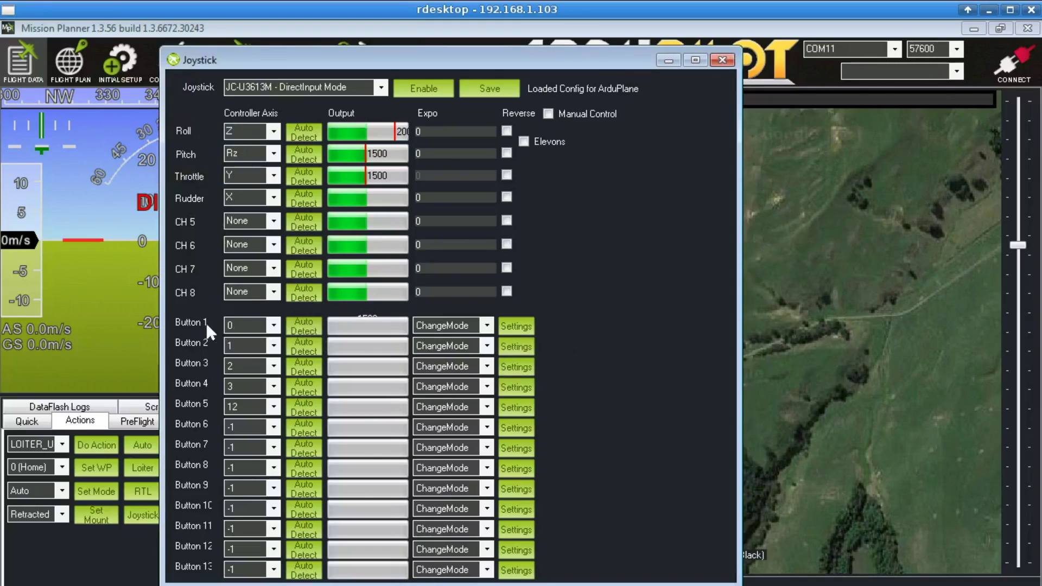
- Auto-detect the joystick button for Button 1 and check the flight mode assigned to it
left_click(301, 328)
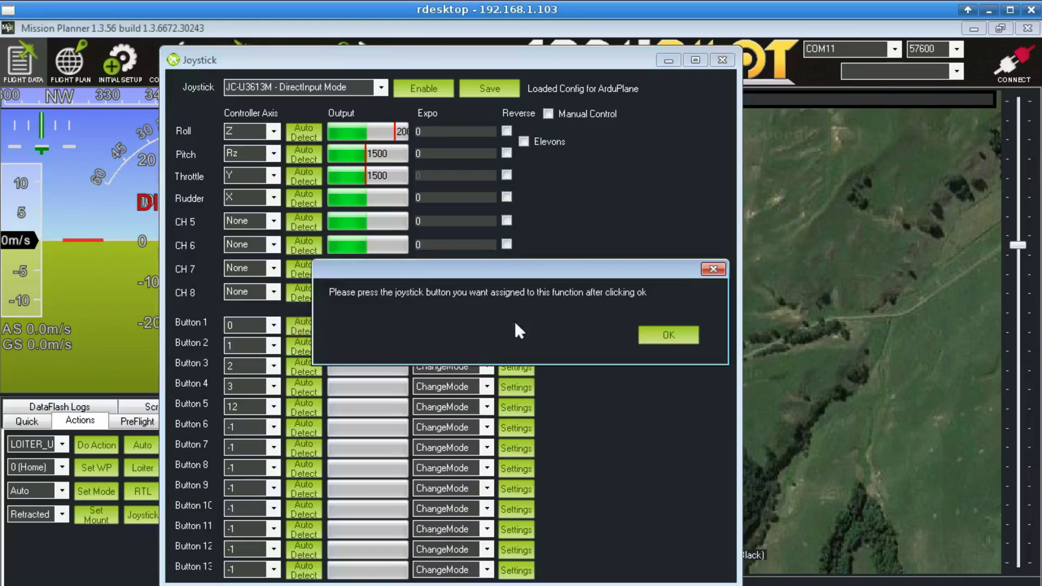
left_click(663, 337)
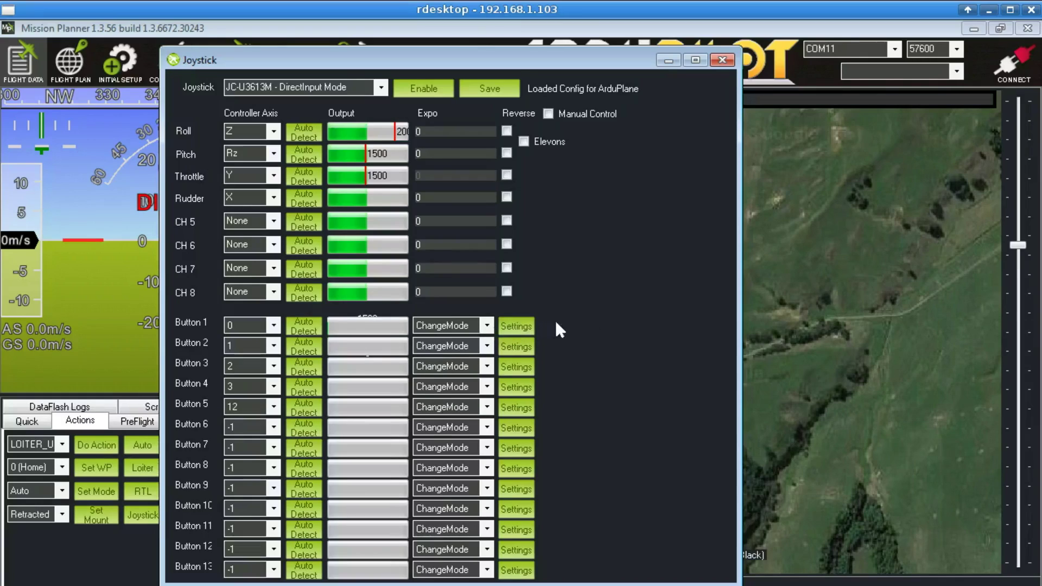
left_click(515, 326)
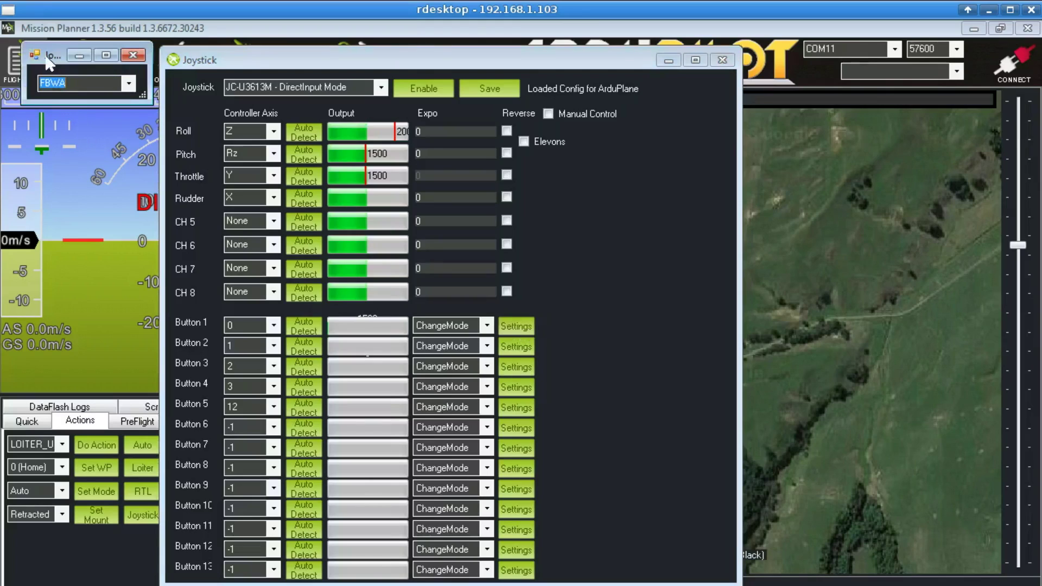
left_click_drag(48, 63, 574, 237)
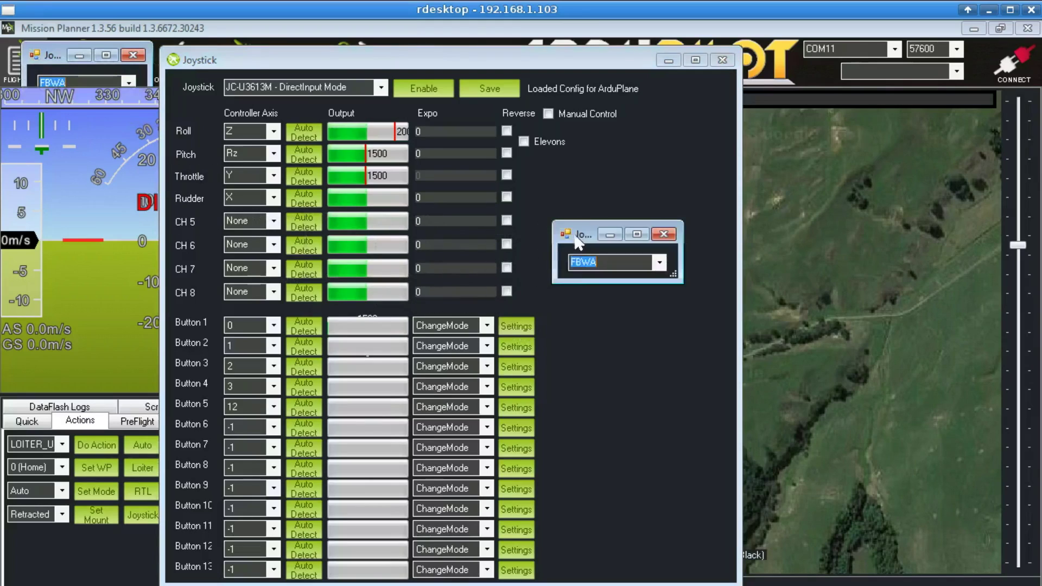
left_click(663, 234)
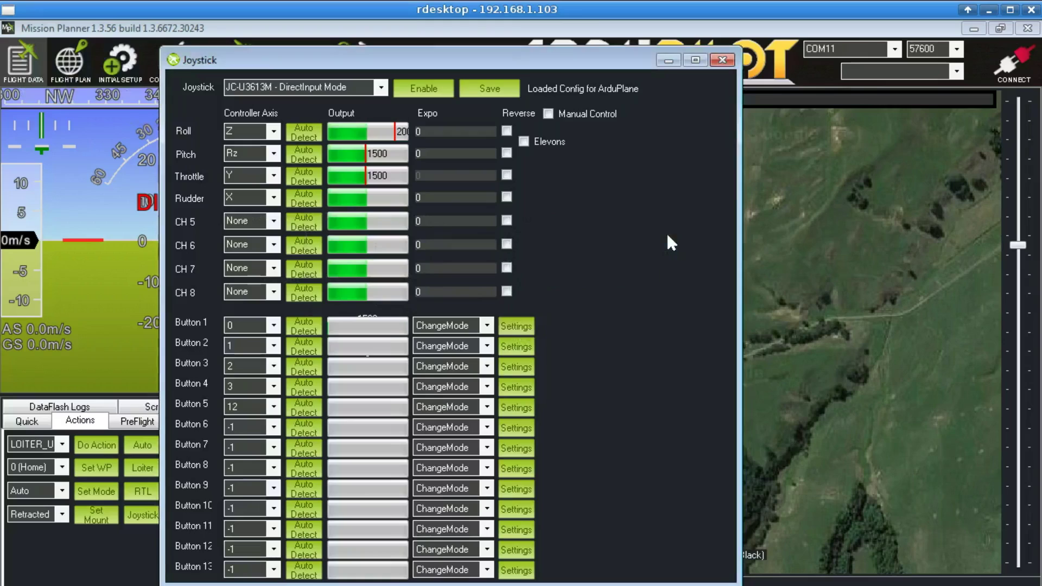
- Check the flight mode assigned to Button 3, enlarging its settings window for viewing before closing it
left_click(523, 367)
left_click_drag(54, 56, 590, 213)
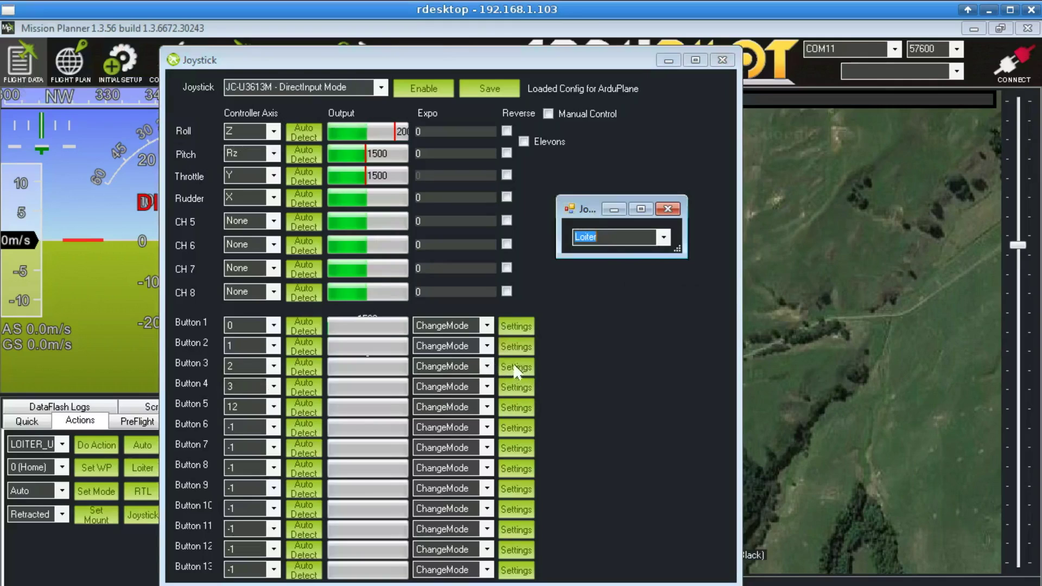
left_click_drag(682, 252, 842, 366)
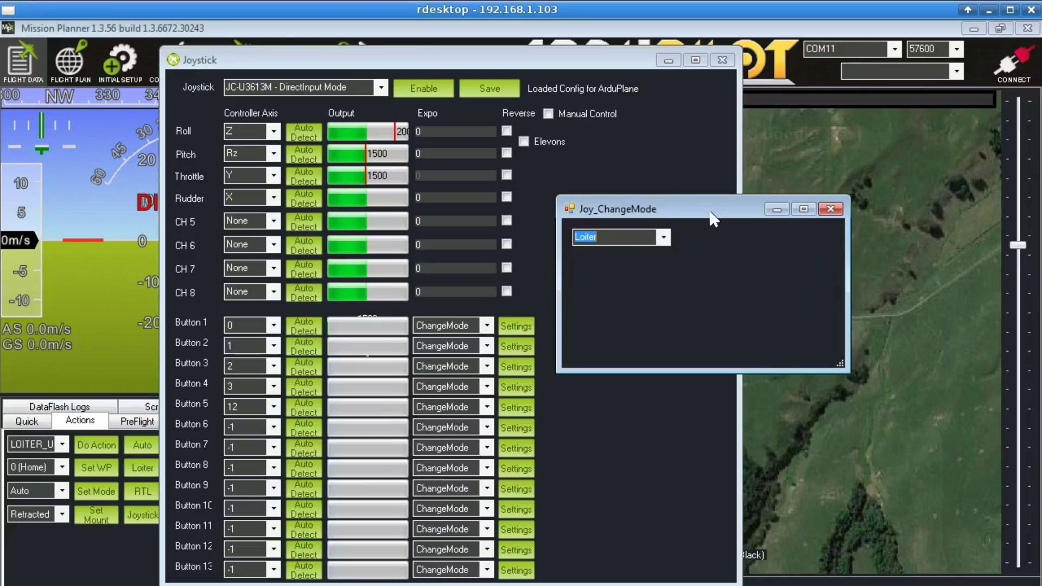
left_click(830, 210)
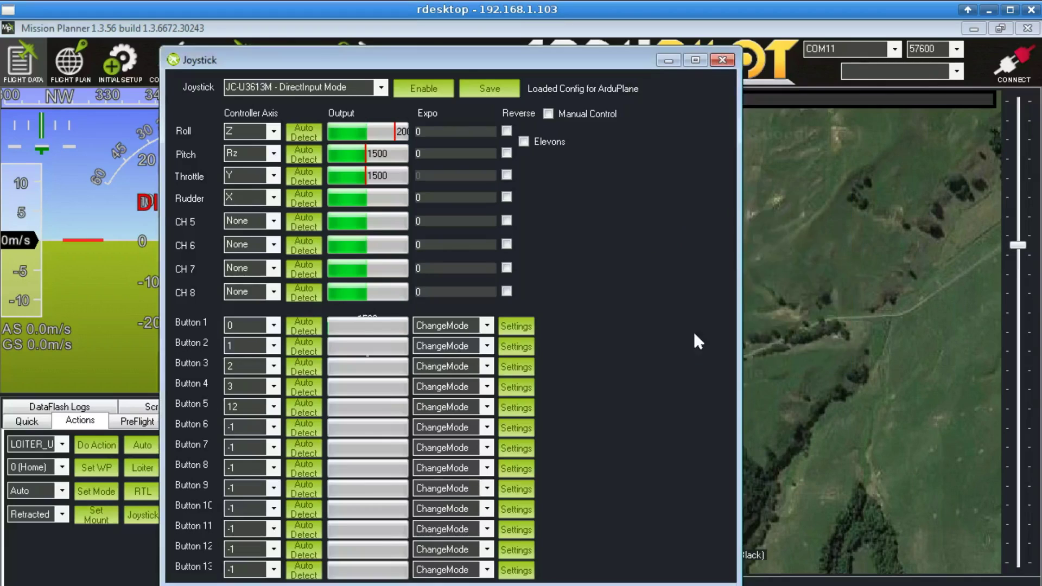